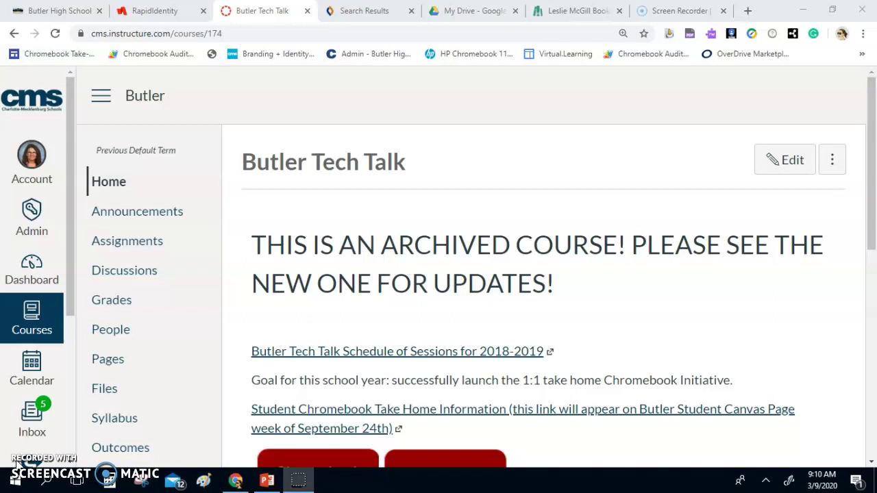
Scroll down the Butler Tech Talk home page toward the Modules link in the course navigation
scroll(16, 465, down, 4)
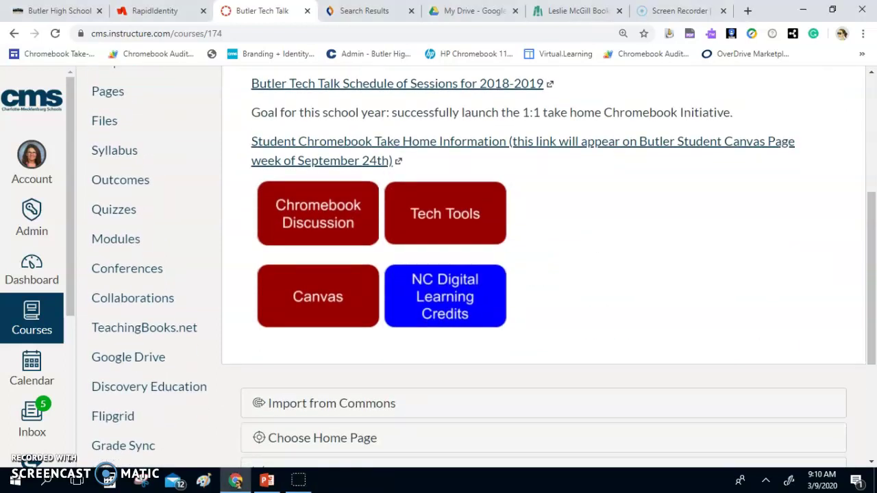
On the Modules page, add a module named 'Prerequisites' with no lock-until date
click(114, 244)
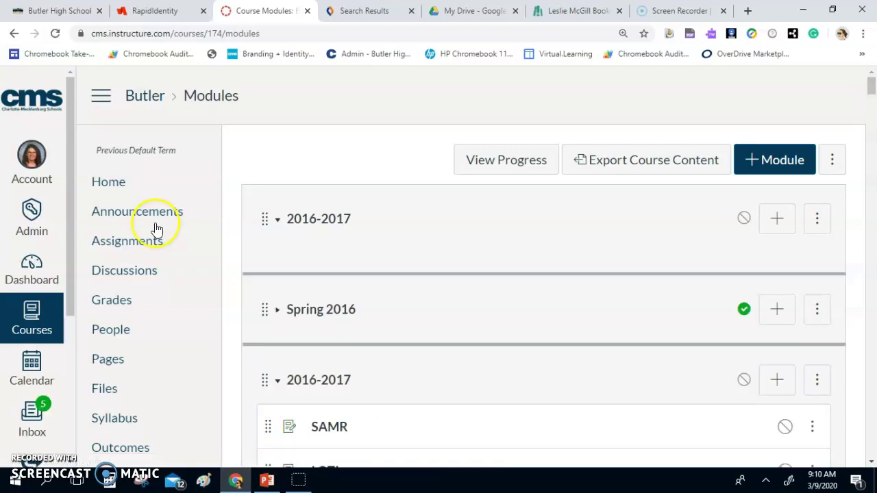
click(775, 175)
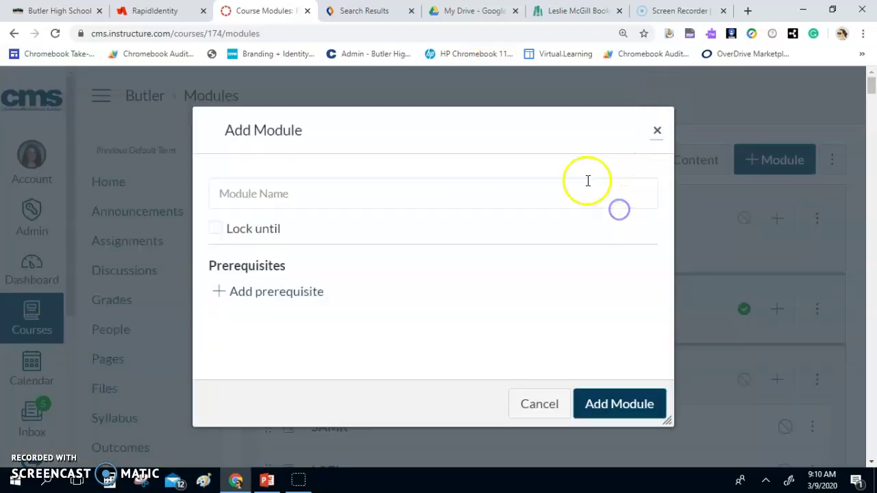
click(587, 180)
text(Prer)
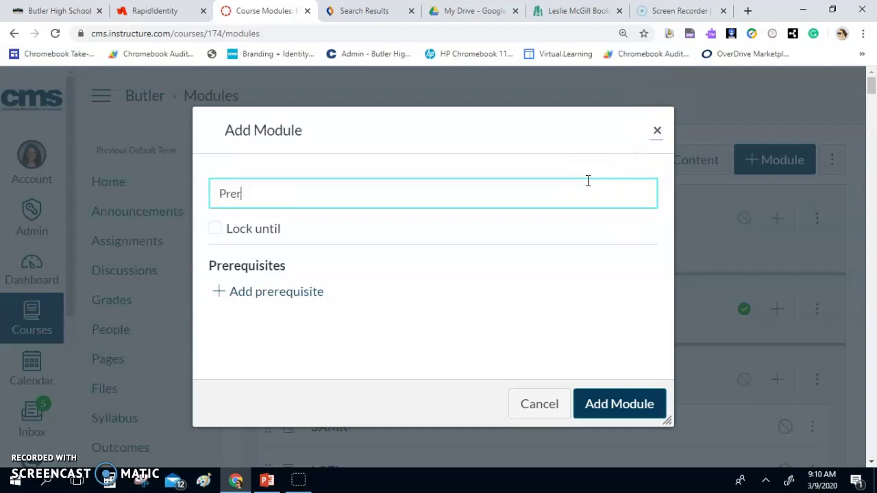
text(equisites)
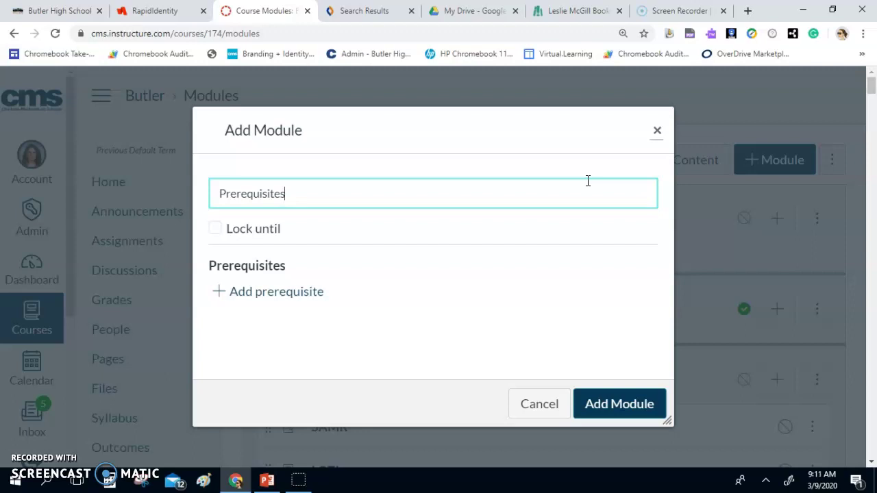
click(214, 225)
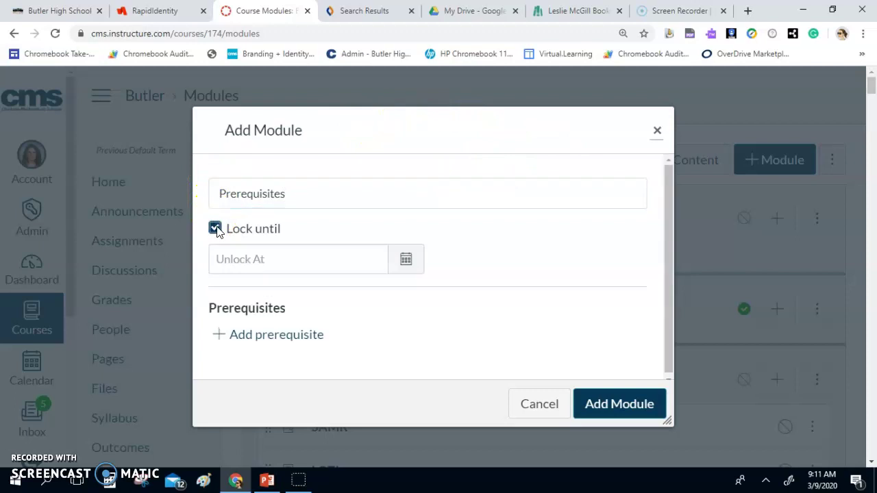
click(414, 266)
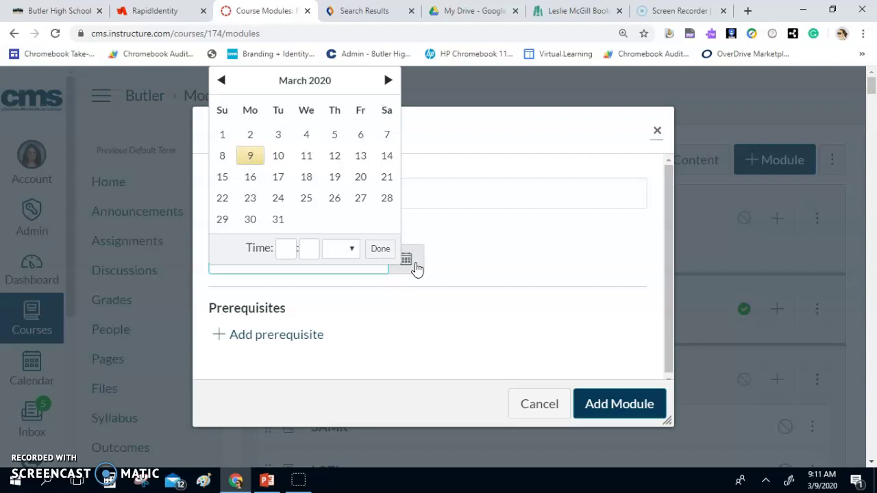
right_click(460, 230)
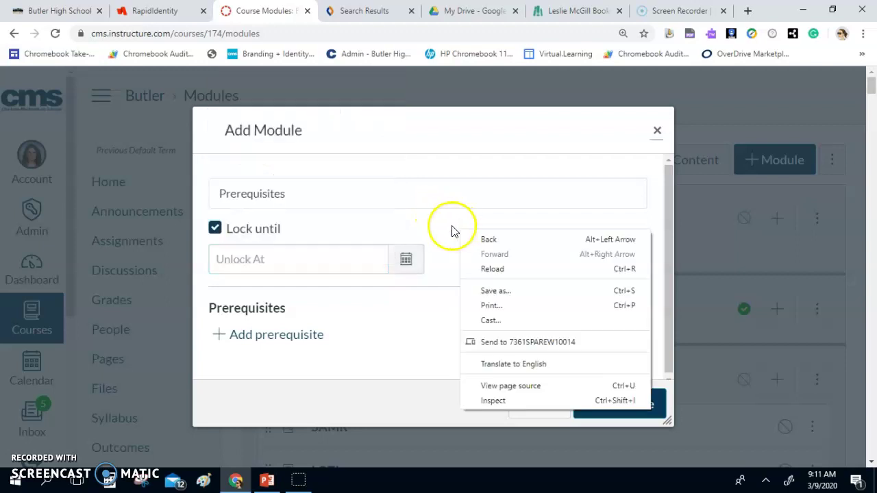
click(445, 231)
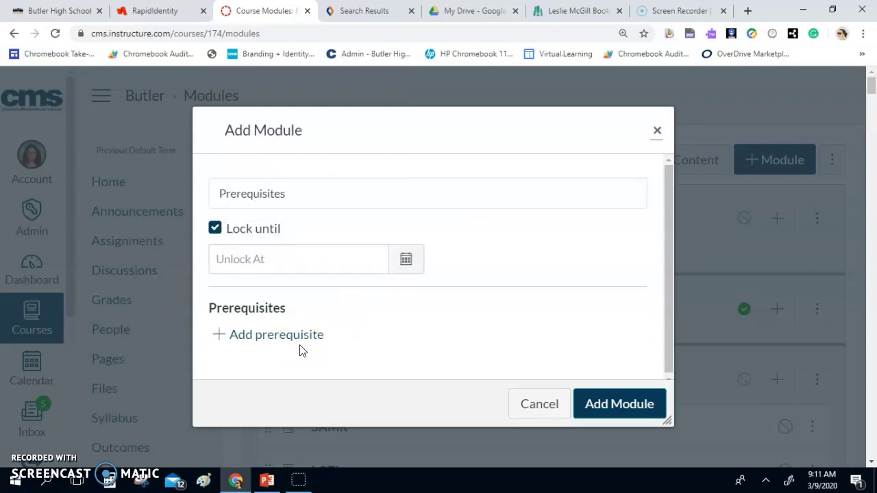
click(214, 228)
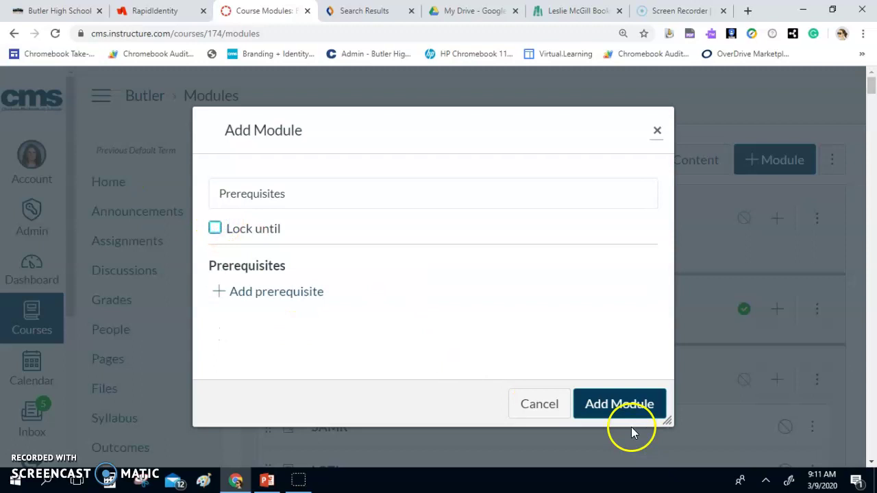
click(598, 400)
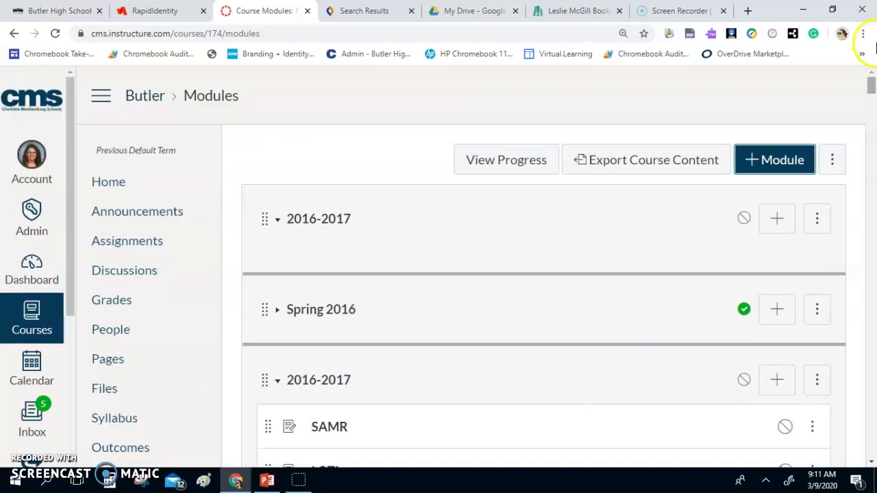
Add assignments '2nd Semester Canvas Course Setup' and 'April Tech Talk Notes and Tools' to Prerequisites
drag(872, 87, 871, 461)
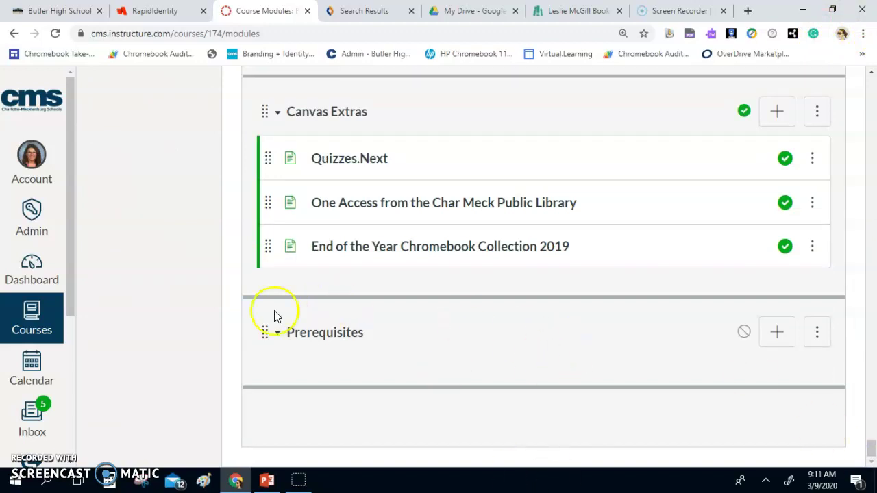
mouse_move(260, 333)
mouse_down()
mouse_move(261, 229)
mouse_move(263, 318)
mouse_up()
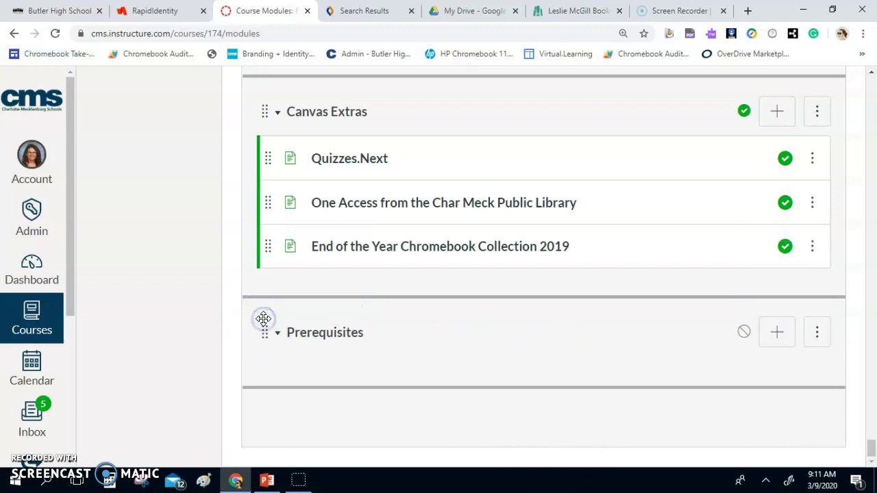
click(789, 336)
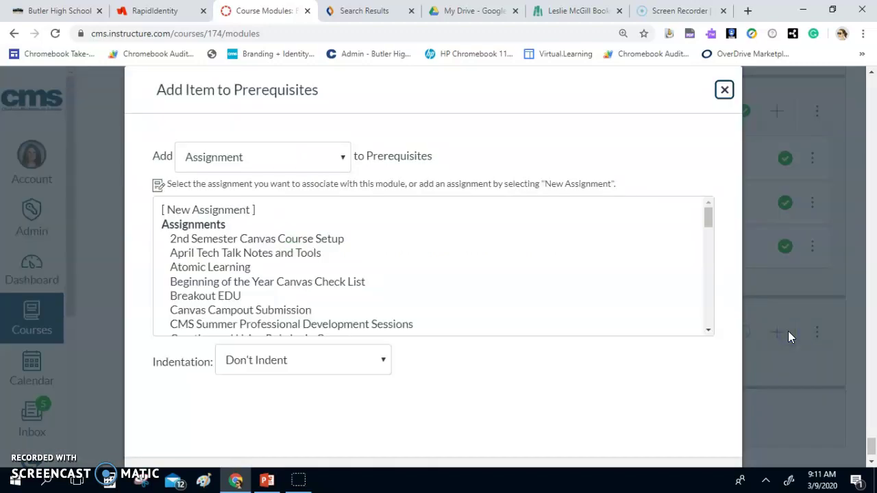
click(323, 160)
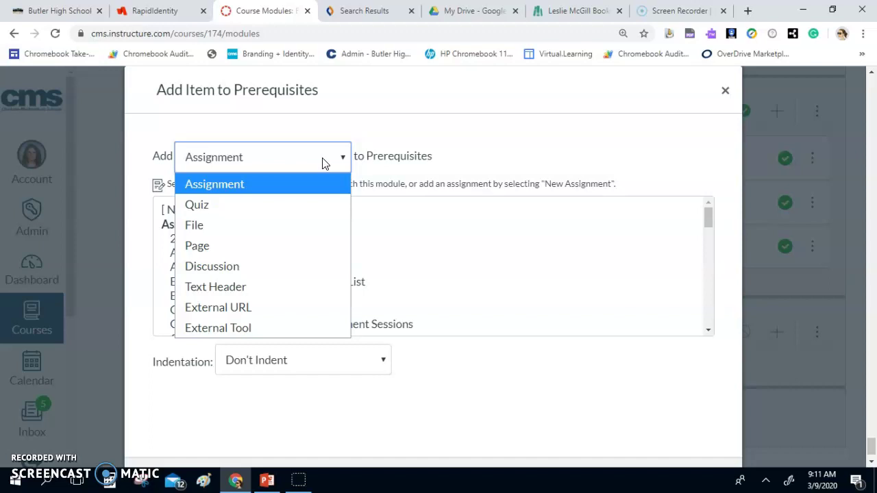
click(296, 182)
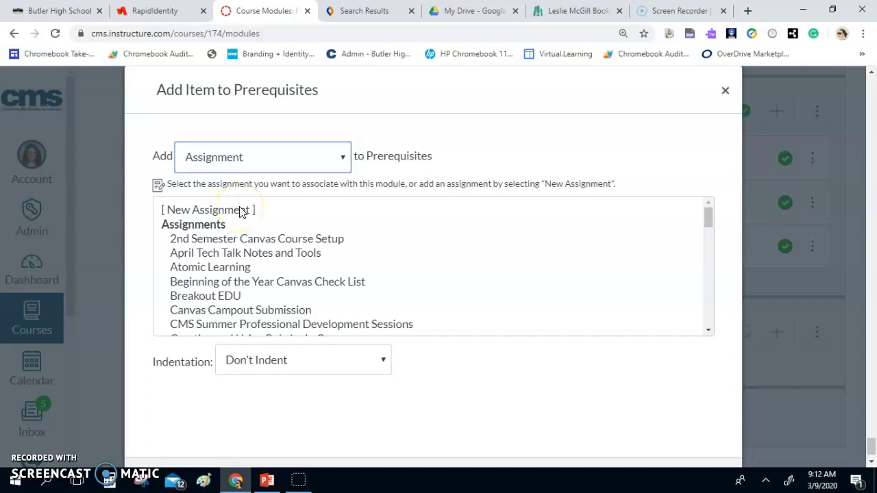
click(253, 239)
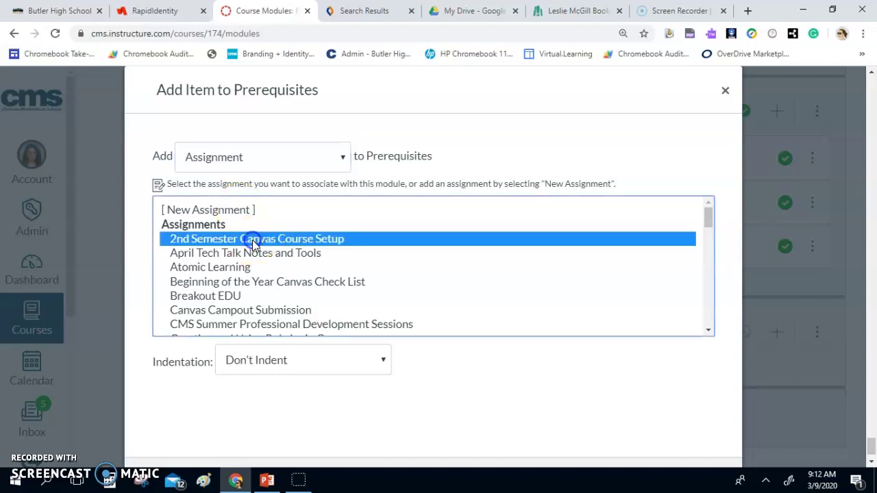
key(Return)
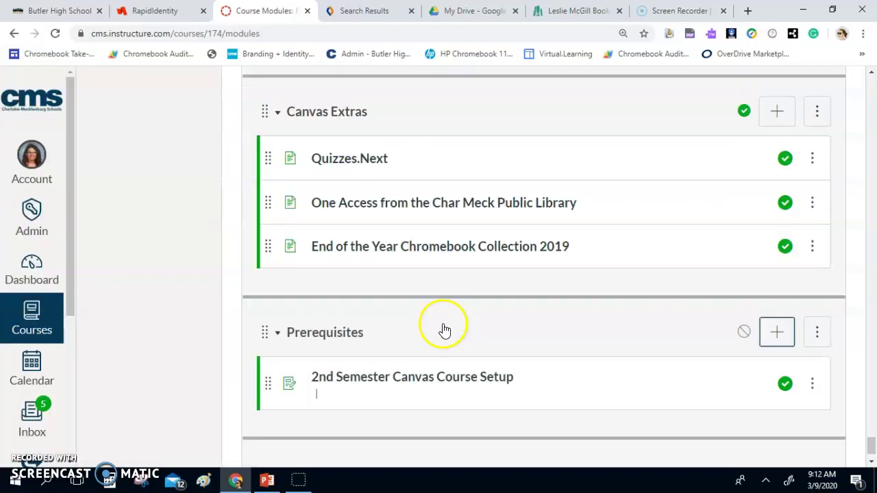
click(777, 332)
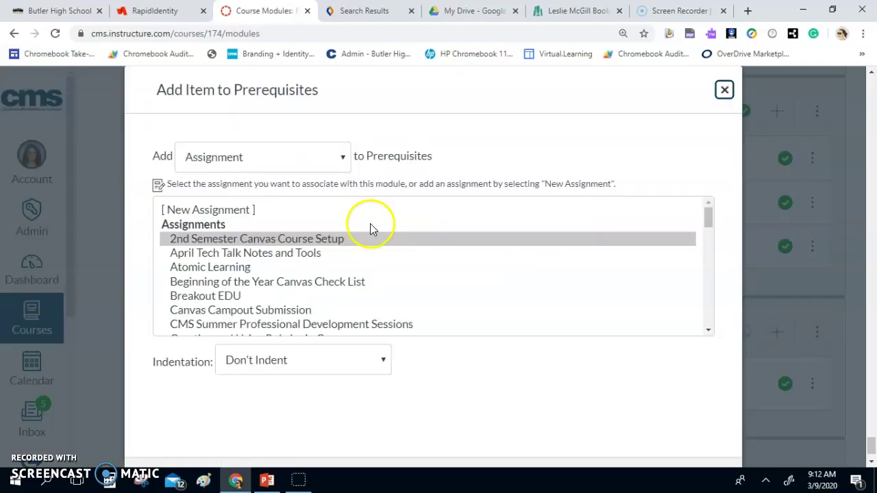
click(328, 254)
key(Return)
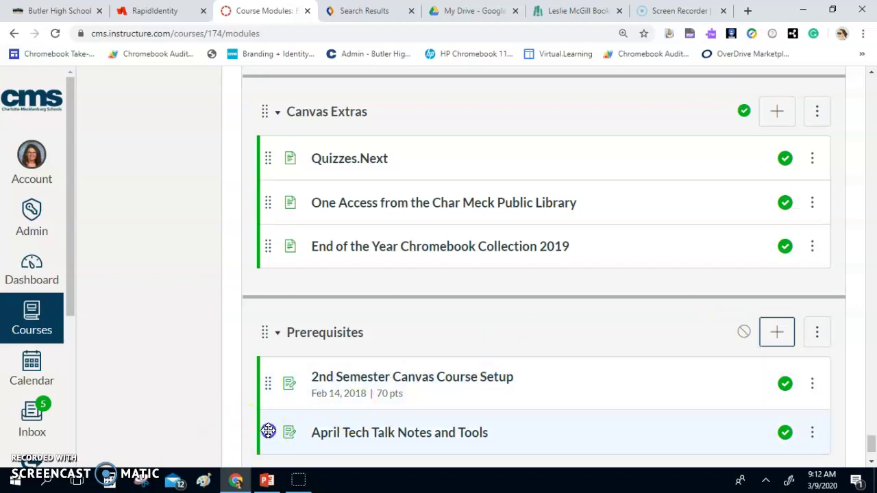
Keep 2nd Semester Canvas Course Setup ahead of April Tech Talk, then show the module's options
drag(268, 429, 268, 376)
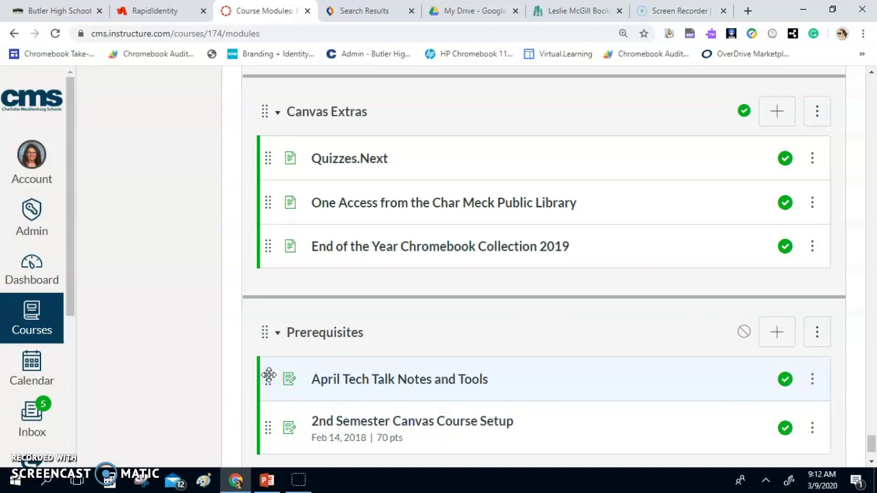
drag(270, 376, 264, 435)
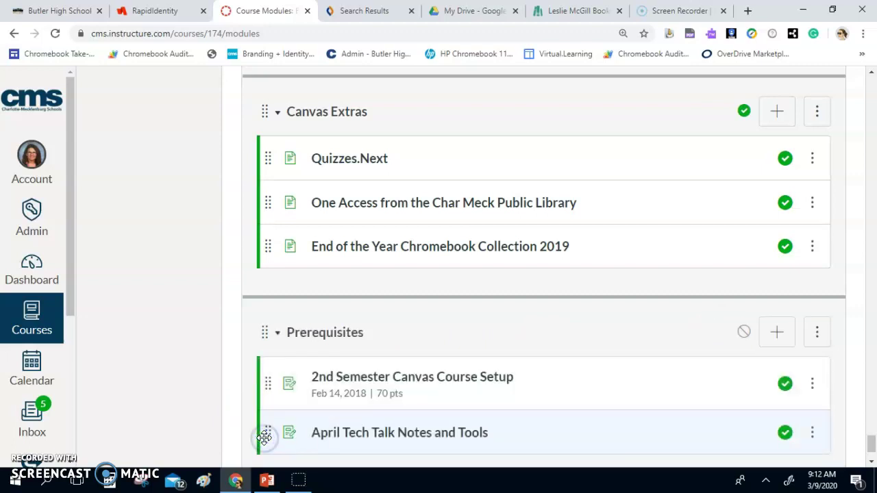
click(817, 336)
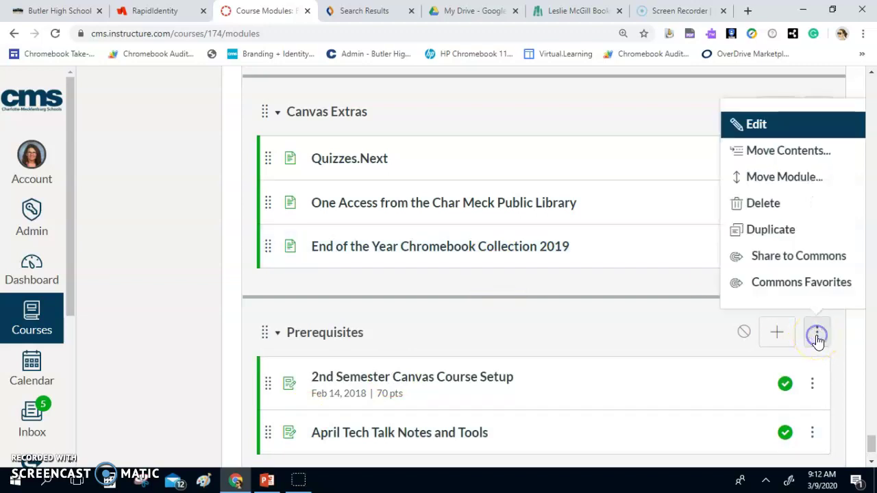
Require sequential completion, with 2nd Semester Canvas Course Setup marked as done first
click(793, 126)
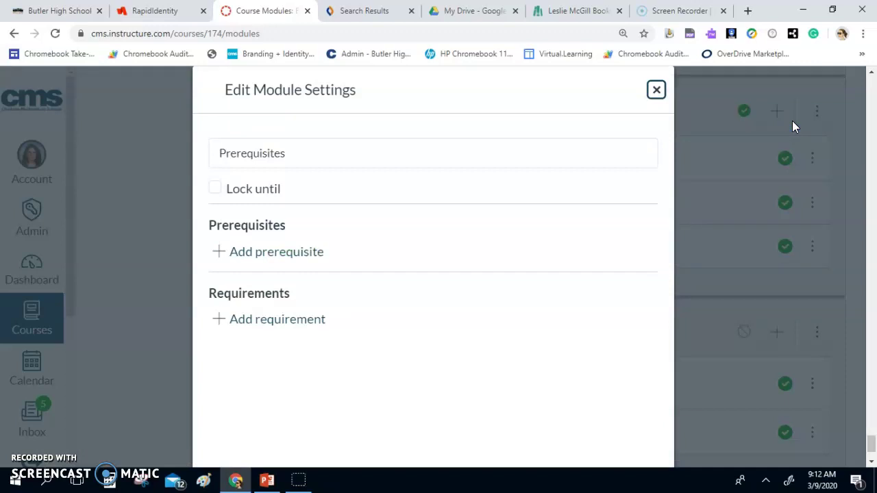
click(274, 322)
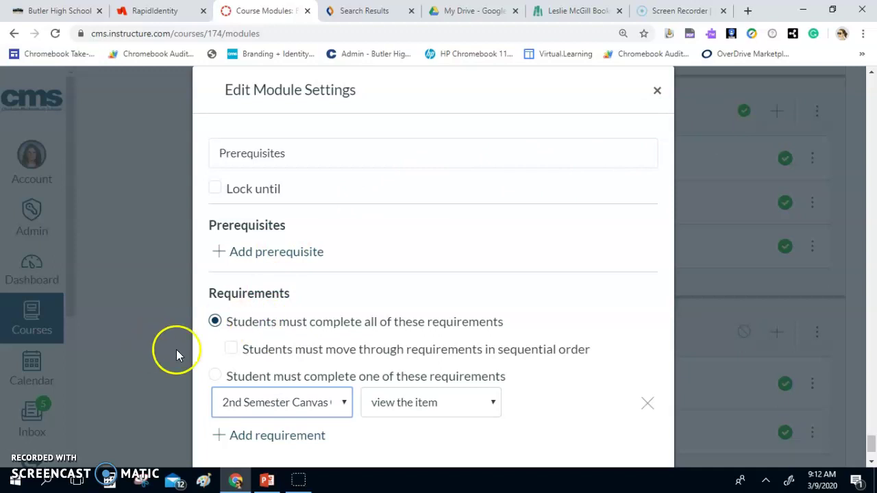
click(231, 349)
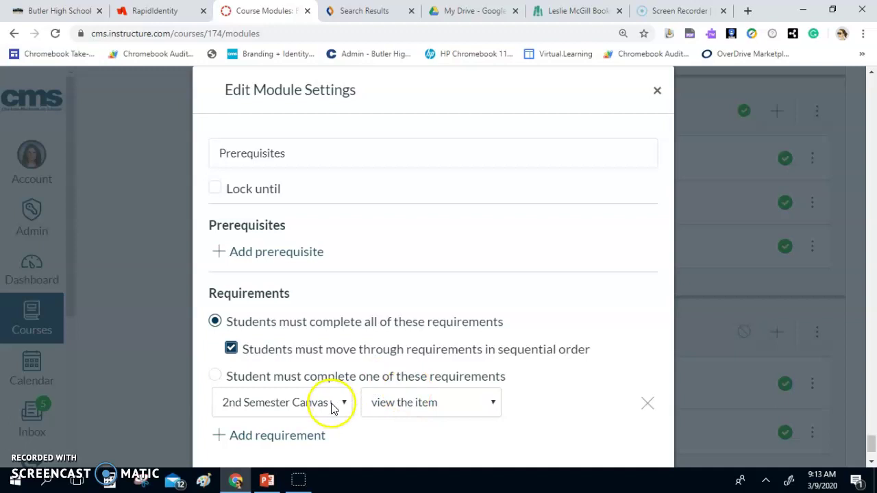
click(403, 406)
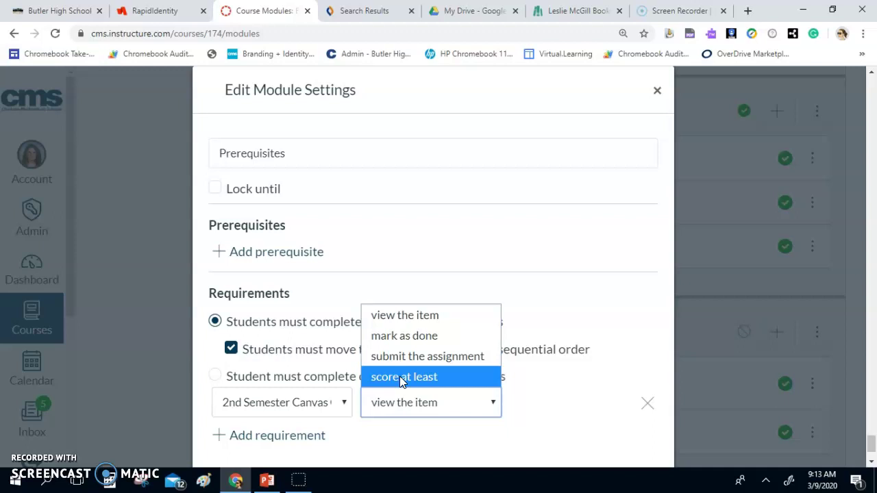
click(403, 339)
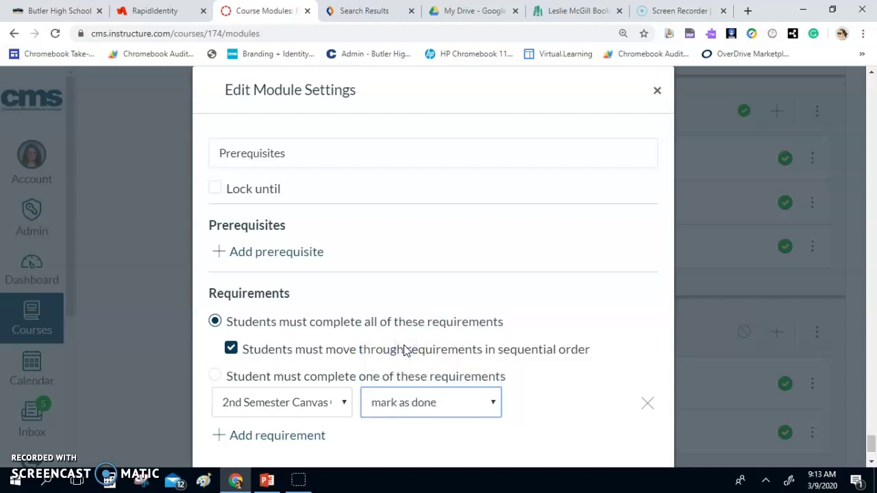
Add a second requirement to submit April Tech Talk Notes and Tools, and update the module
click(292, 437)
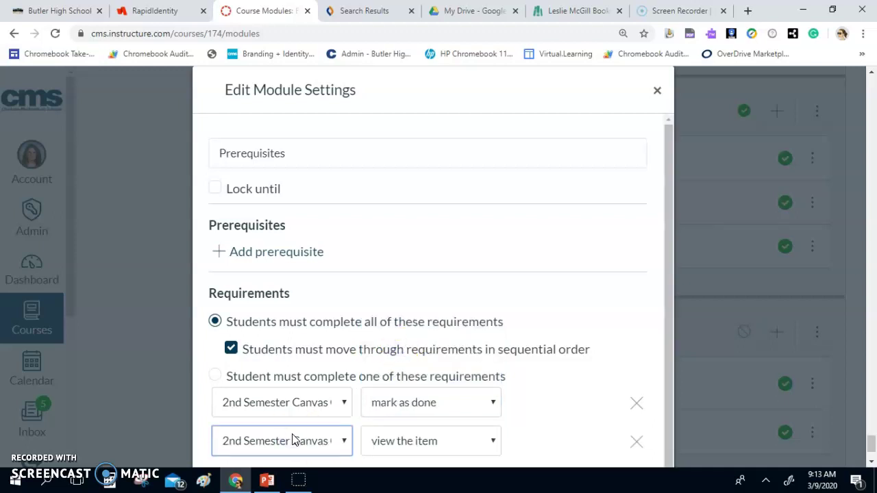
click(344, 442)
click(335, 415)
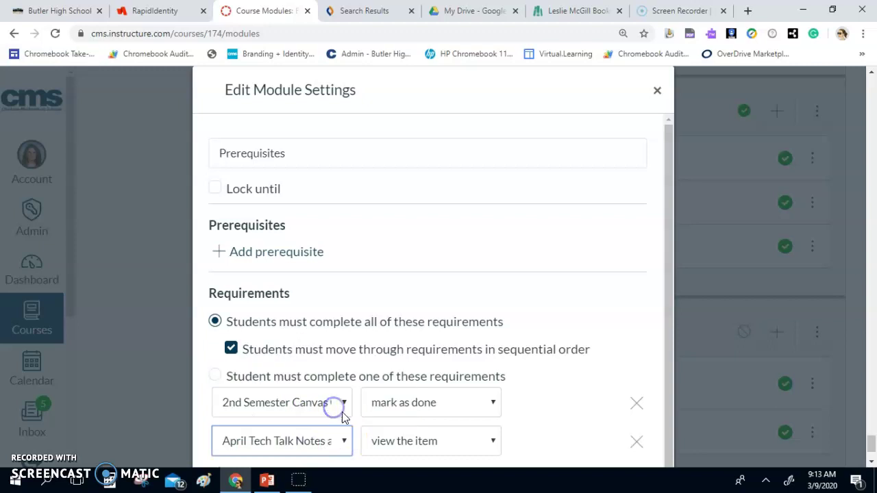
click(426, 449)
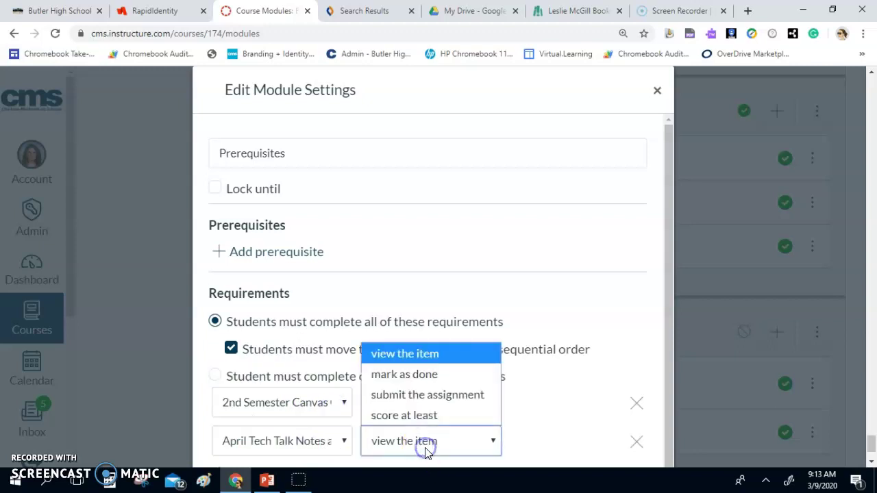
click(419, 395)
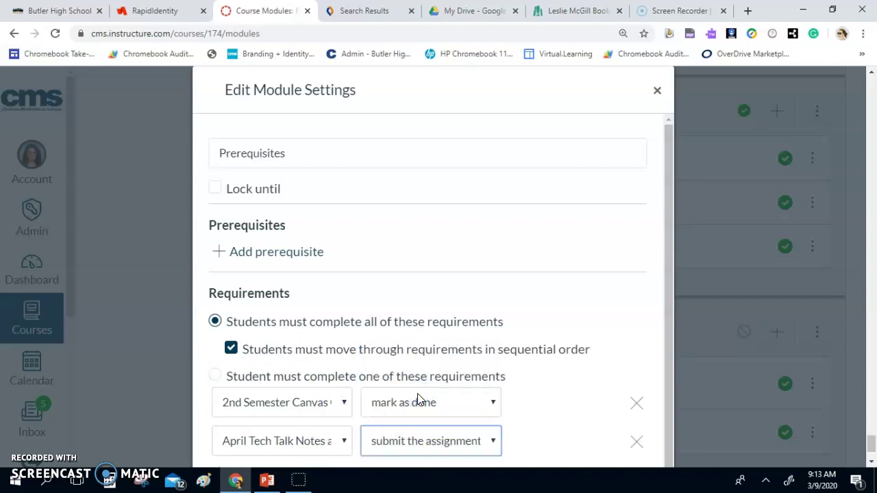
scroll(418, 398, down, 2)
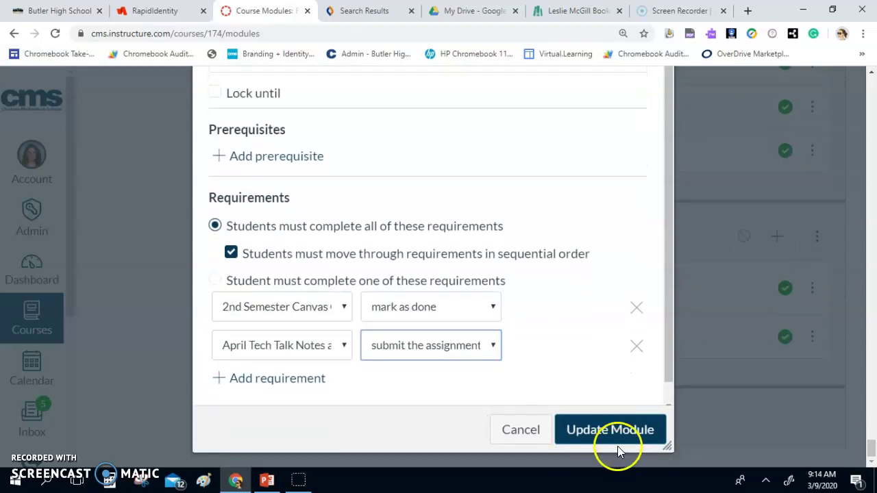
click(606, 431)
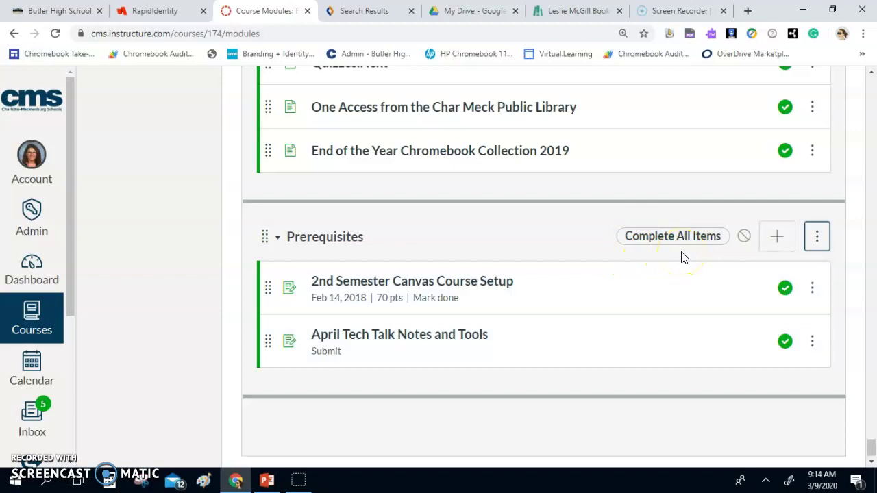
Set the Edgenuity module as the Prerequisites module's prerequisite and update the module
click(817, 235)
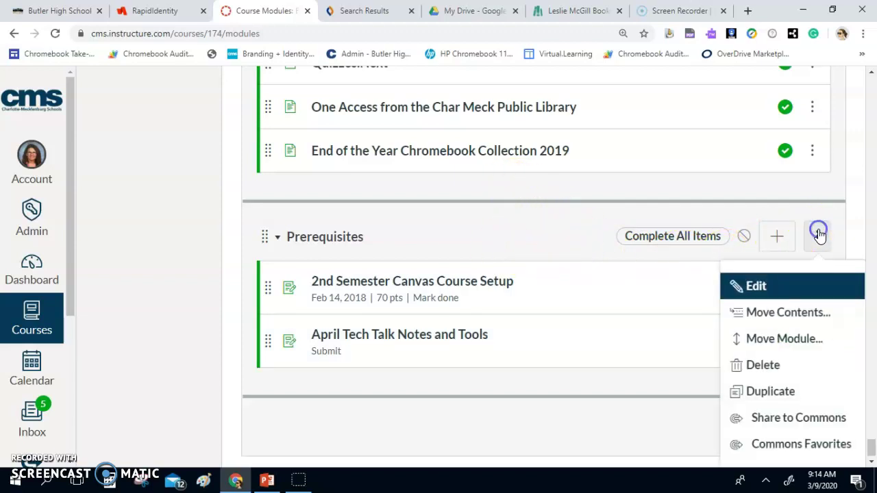
click(792, 300)
scroll(580, 274, down, 1)
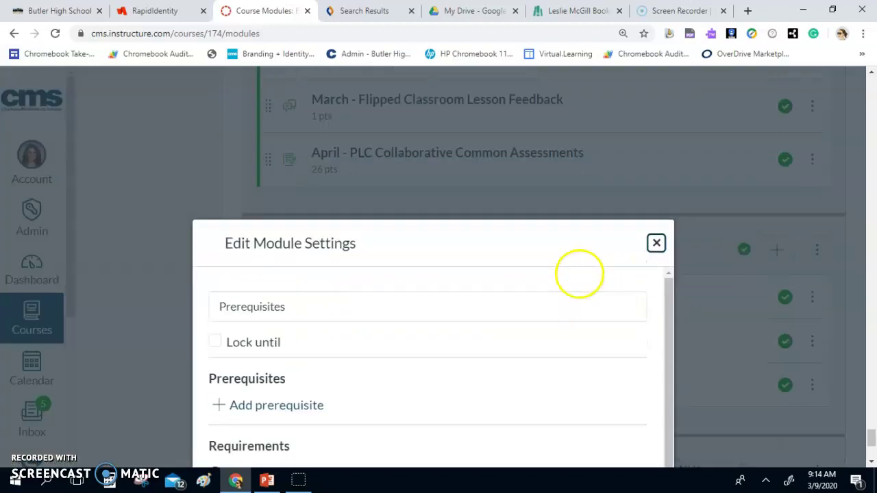
scroll(579, 274, down, 1)
click(277, 322)
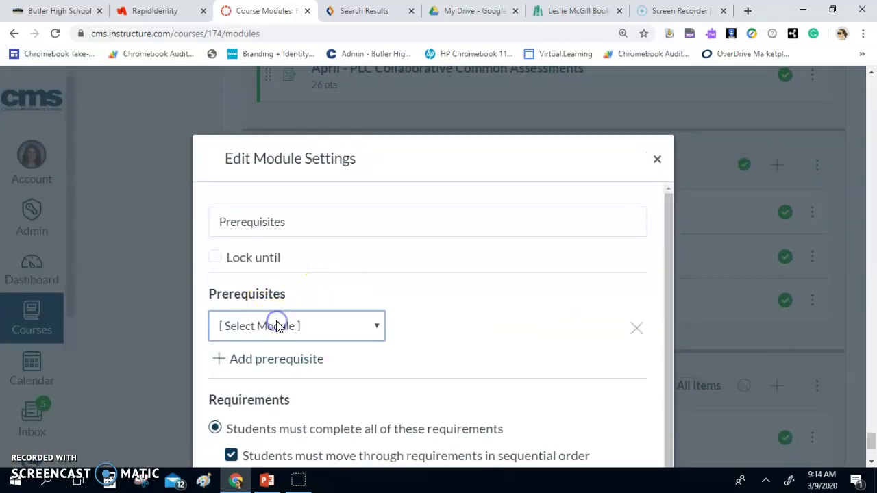
click(263, 336)
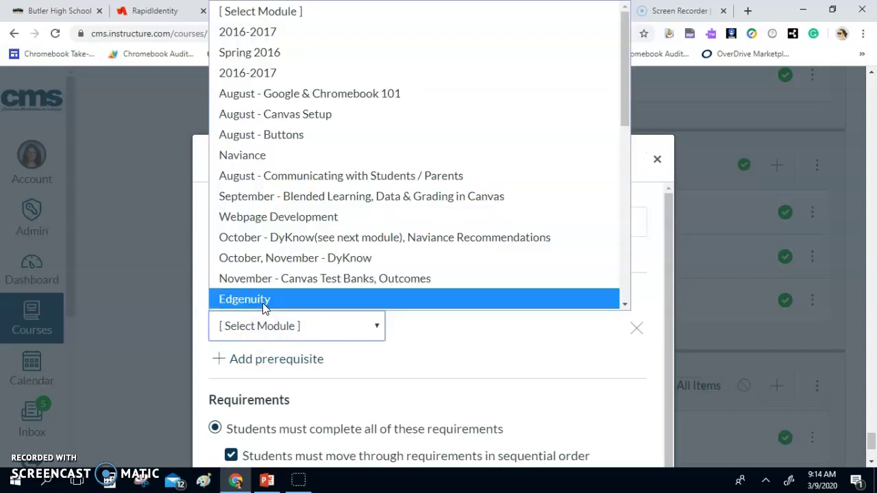
click(264, 301)
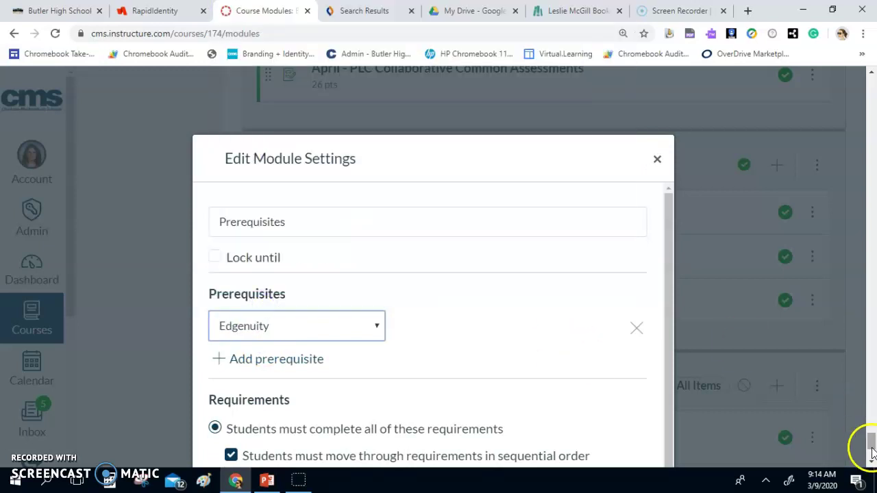
scroll(872, 453, down, 2)
click(637, 432)
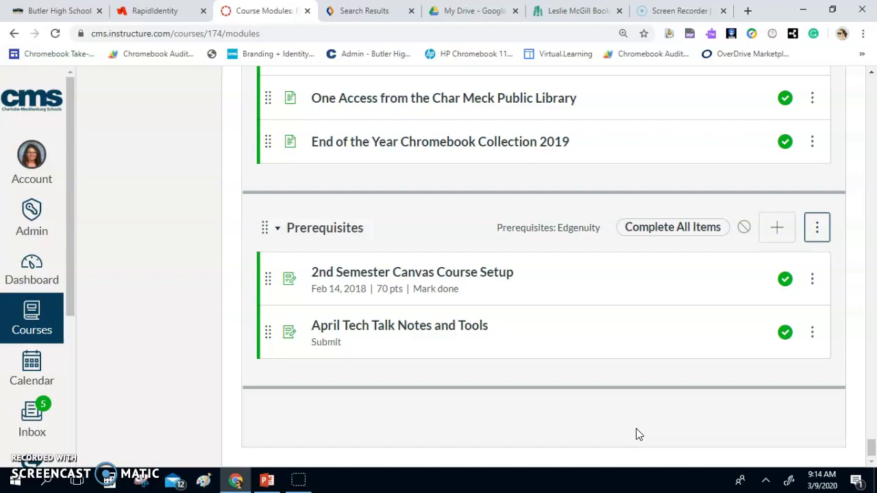
Publish the Prerequisites module and its two assignments, then return to the top of the page
click(744, 228)
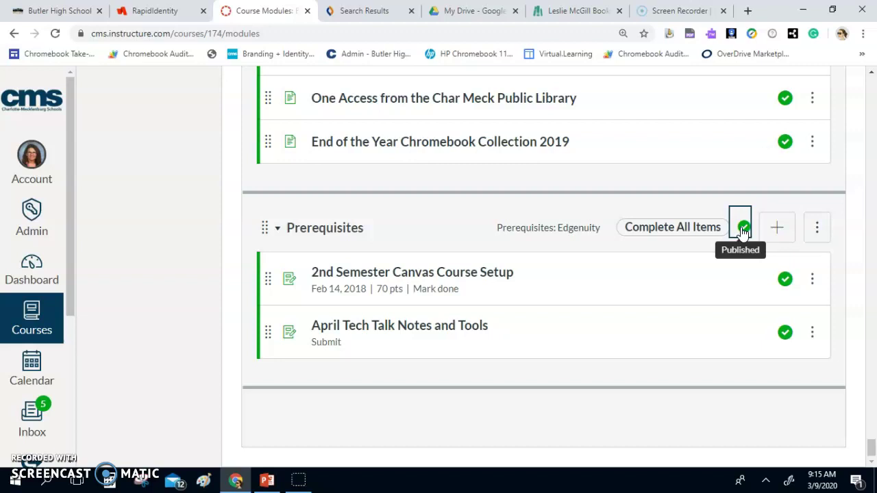
click(744, 230)
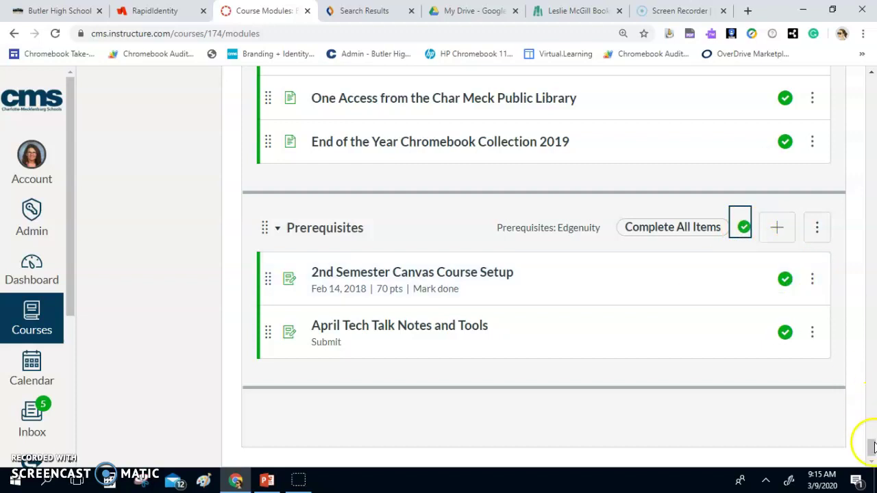
drag(872, 449, 871, 84)
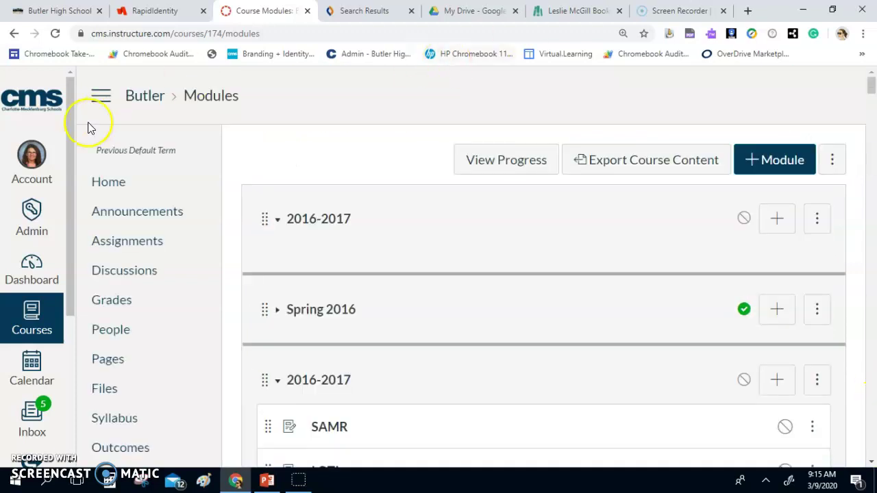
From the course Home page, bring up the Choose Course Home Page options, currently Pages Front Page
click(112, 185)
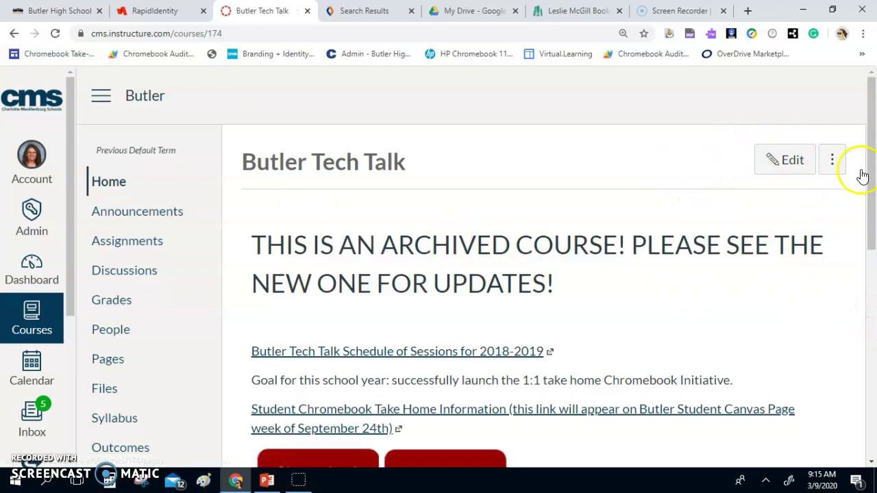
scroll(846, 172, down, 7)
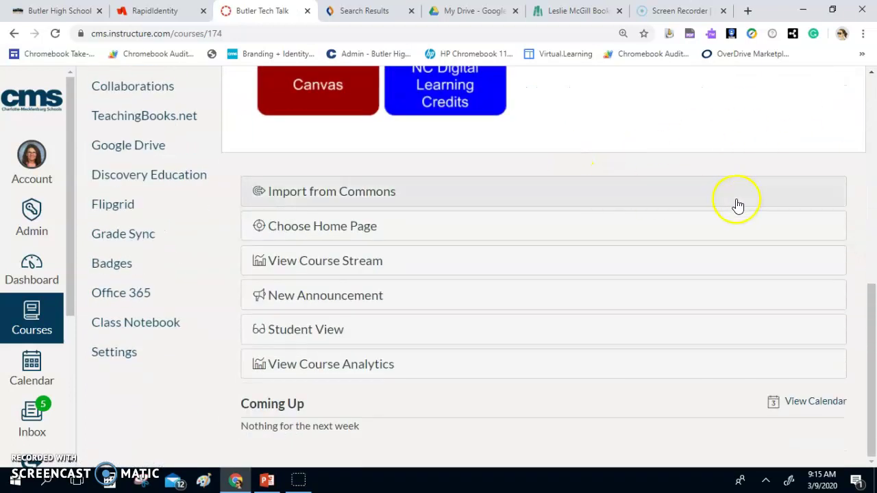
click(422, 228)
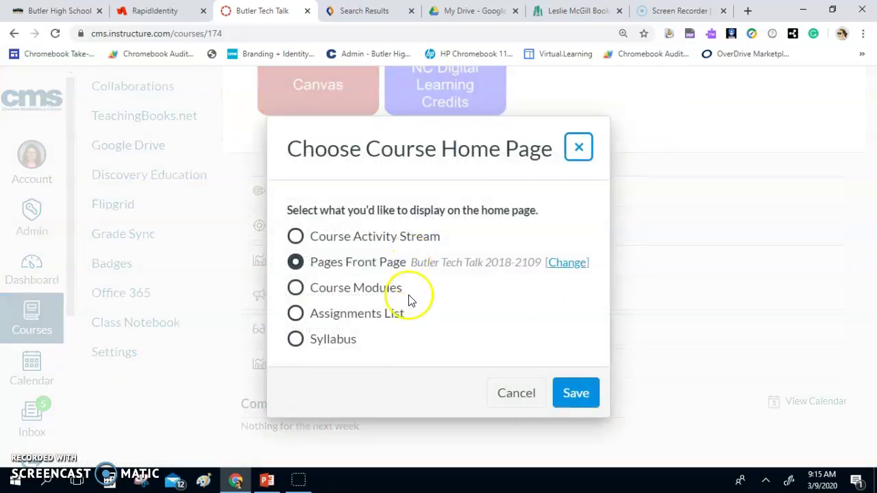